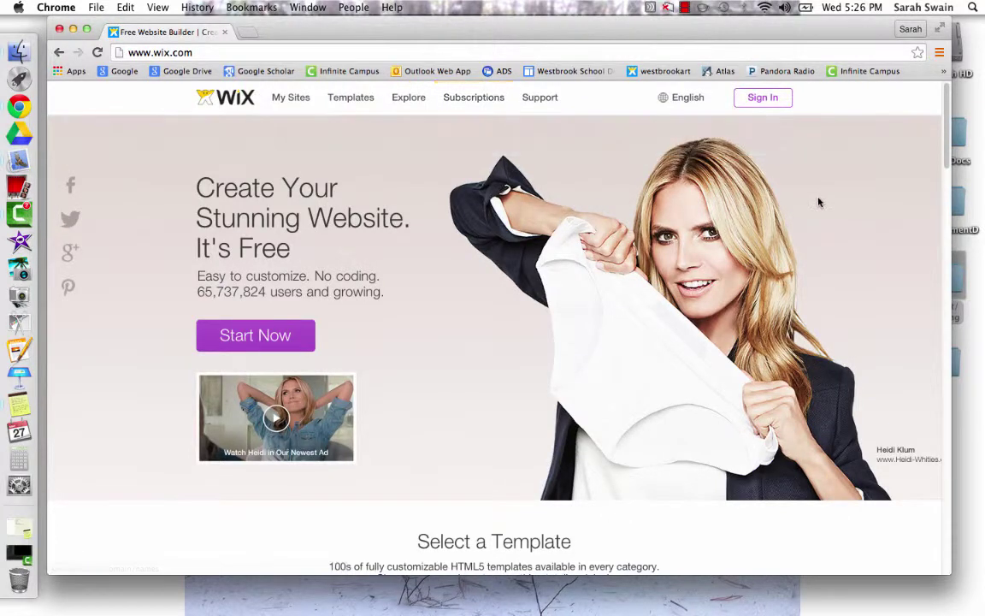
Step: Open the sign-in form and switch between the new-user and existing-user options
left_click(763, 98)
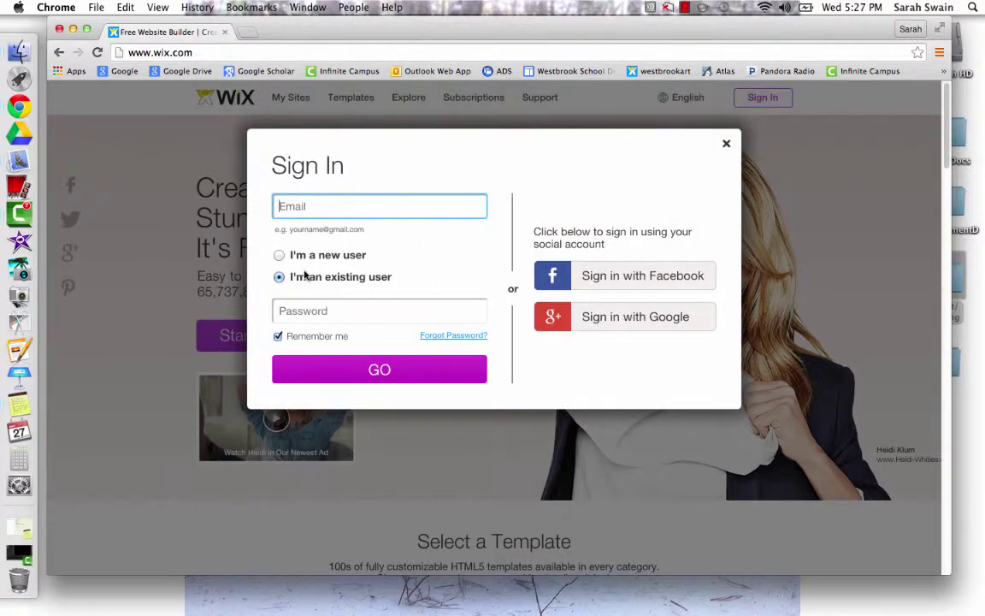
left_click(280, 257)
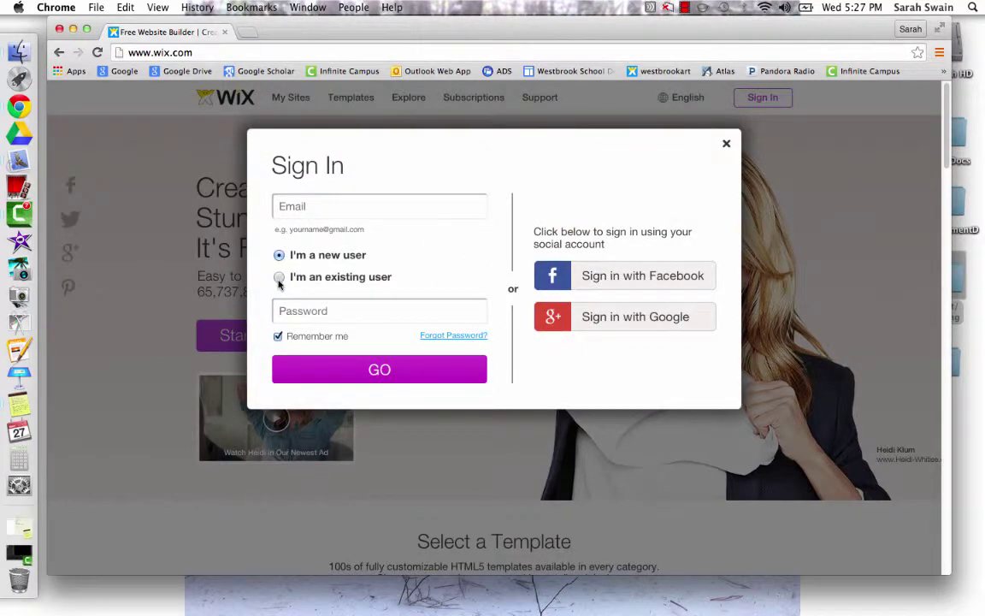
left_click(278, 279)
left_click(280, 255)
Step: Enter the saved account email and the password as an existing user
left_click(296, 211)
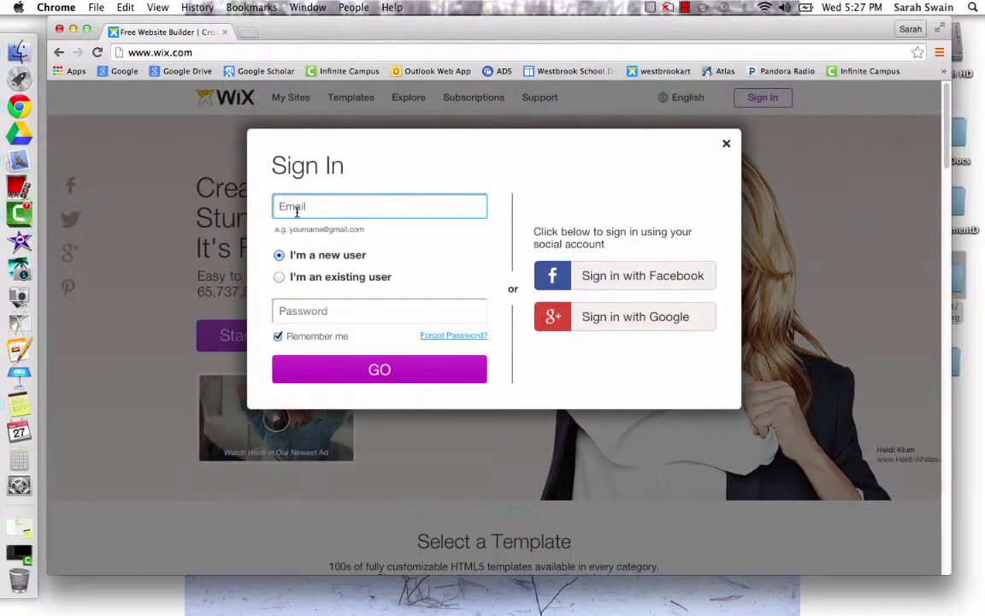
type("sara")
key("Down")
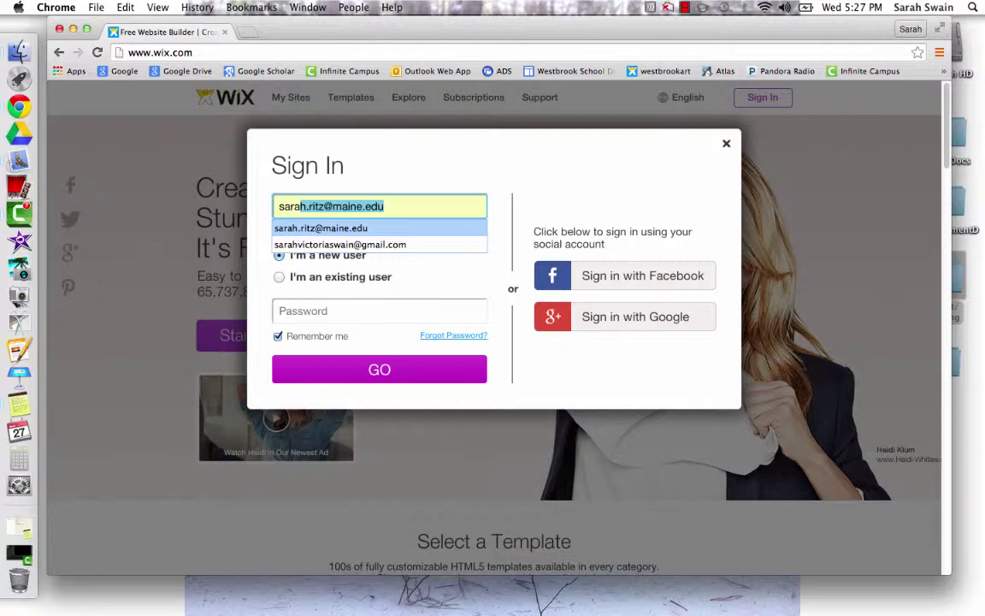
key("Return")
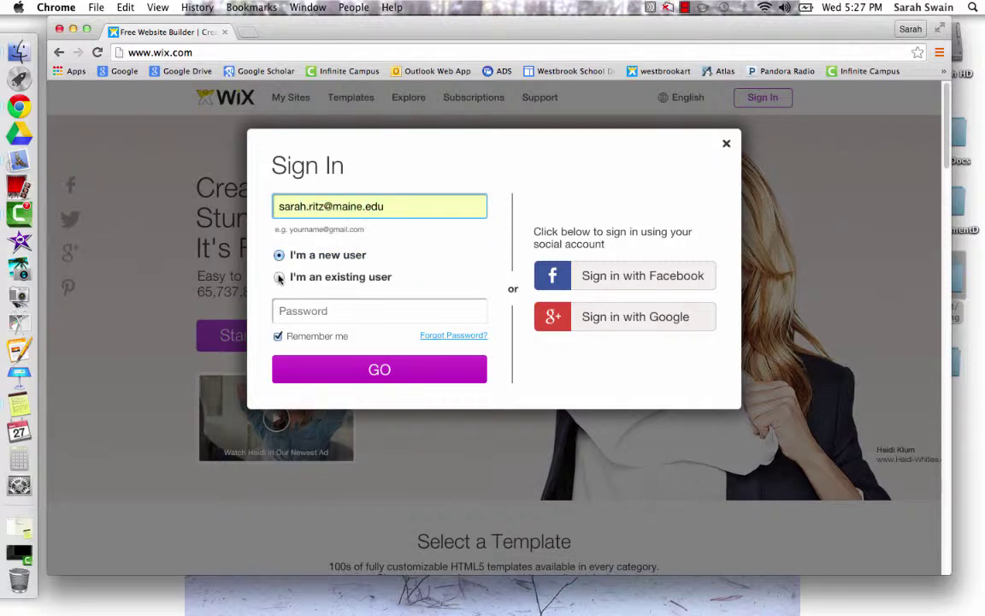
left_click(279, 278)
left_click(296, 311)
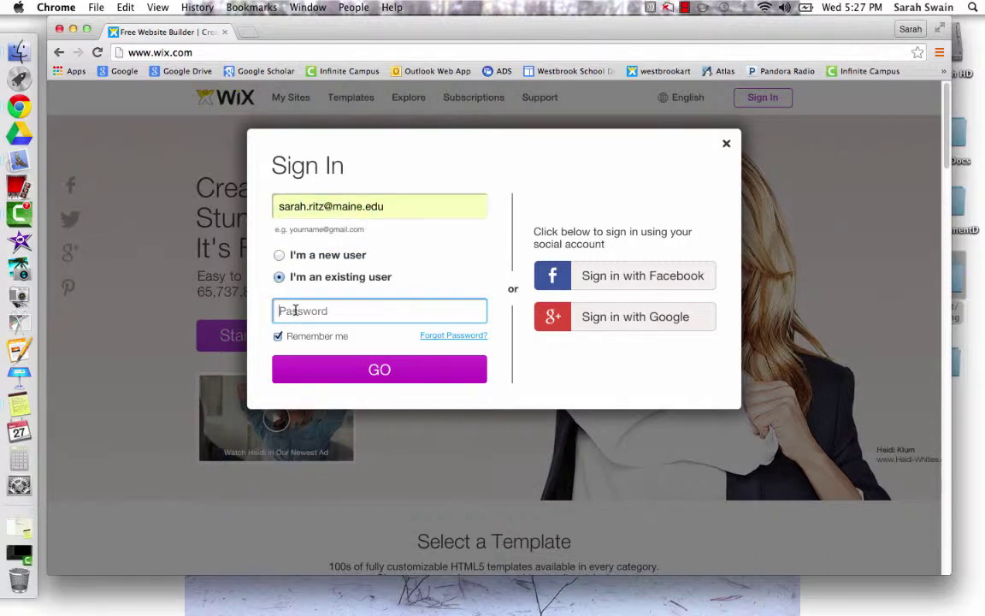
type("••••••")
Step: Submit the sign-in details to load My Sites with the resume and svrs sites
left_click(339, 375)
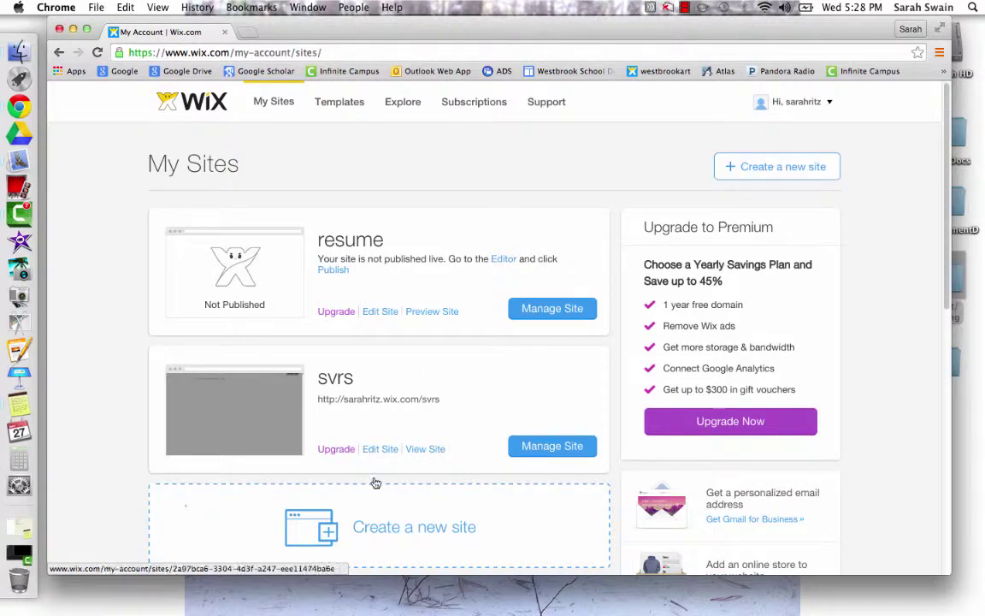
Step: Create a new site, collapse Business & Services, and dismiss the popular-templates popup
left_click(774, 168)
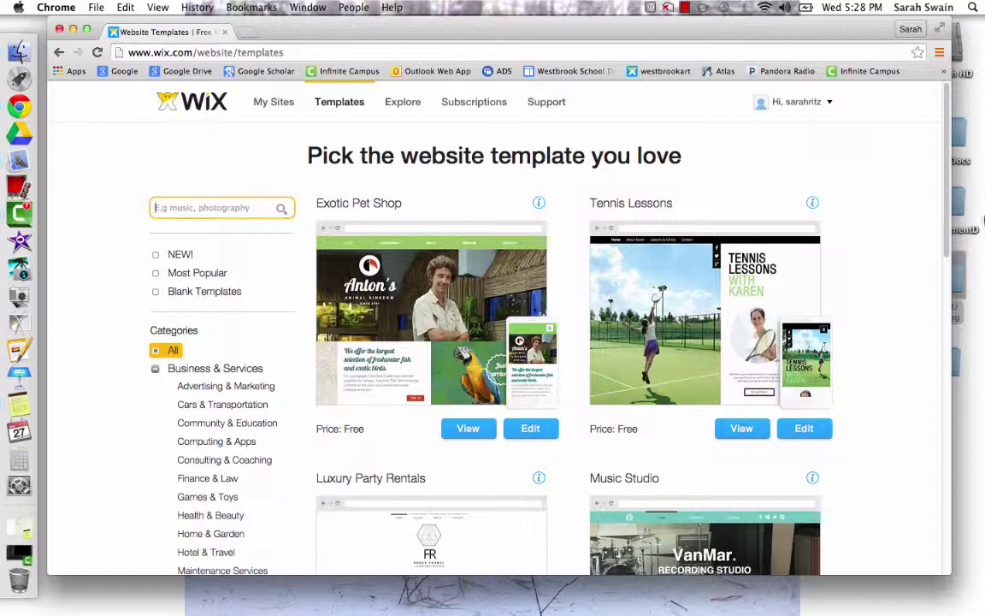
scroll(950, 257, "down", 5)
scroll(949, 265, "down", 2)
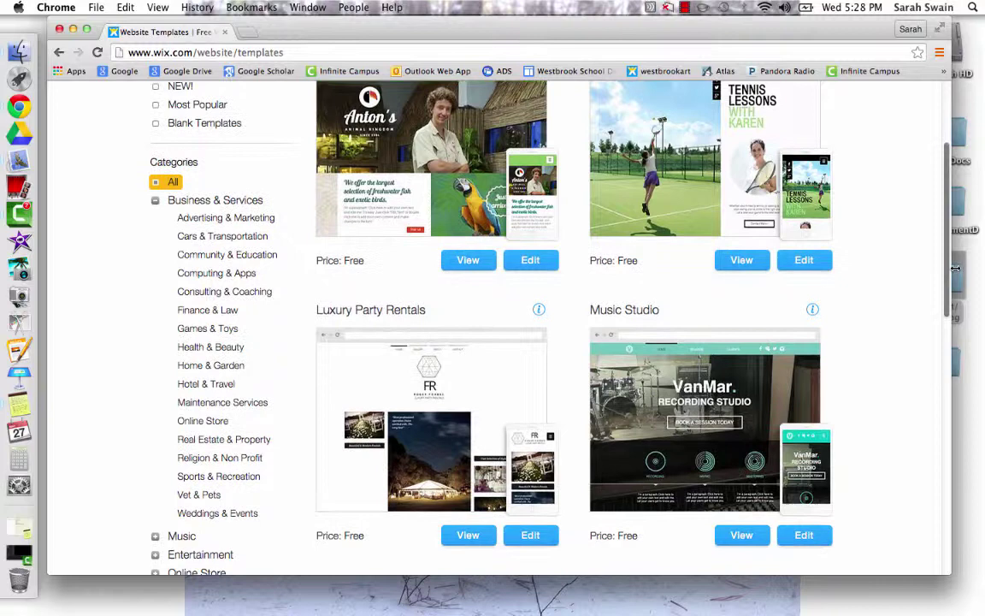
left_click(154, 167)
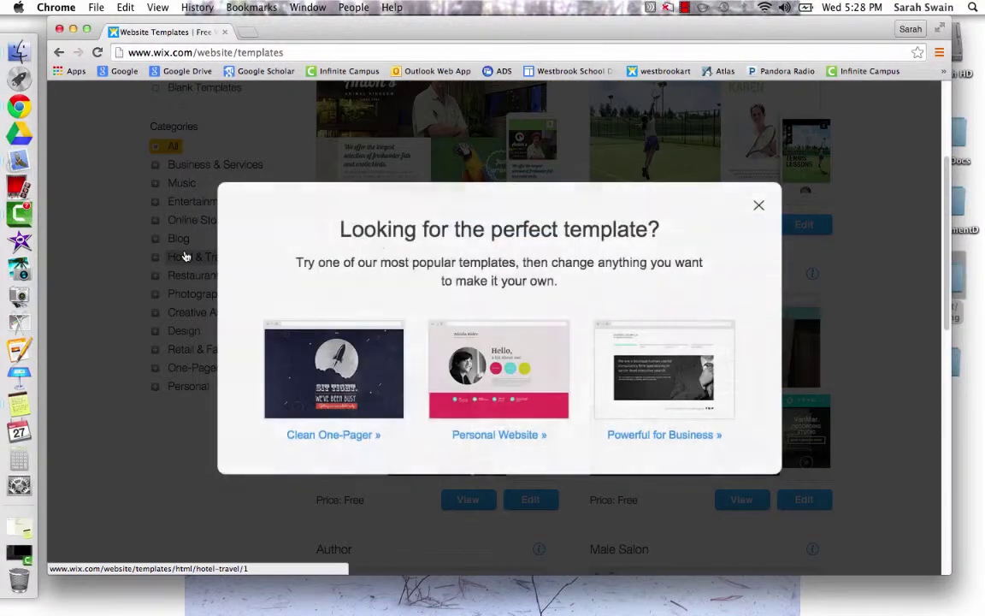
left_click(760, 207)
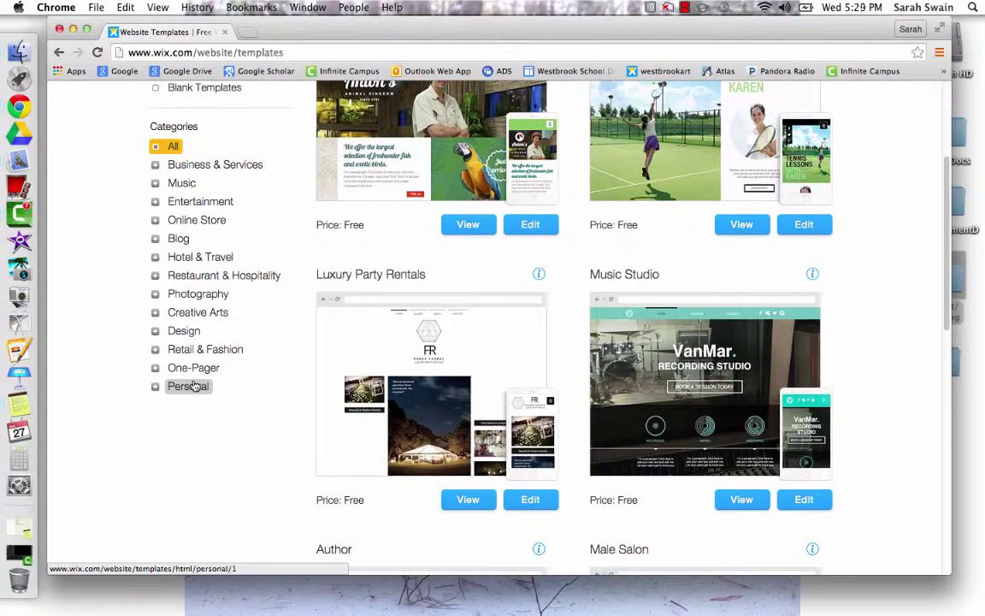
Step: Expand the Business & Services, Music, Photography, Creative Arts and Design categories
left_click(155, 166)
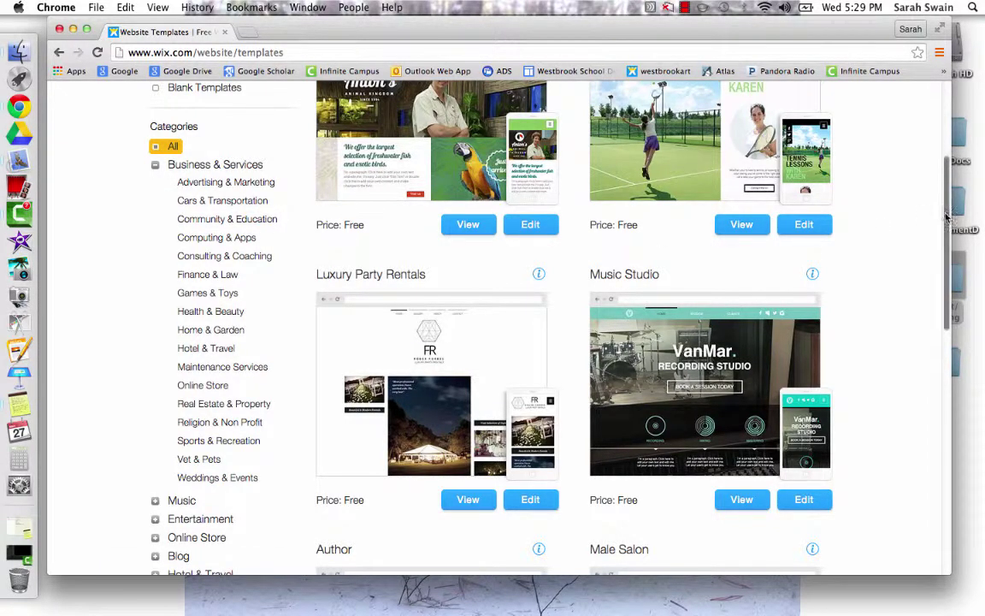
scroll(941, 289, "down", 5)
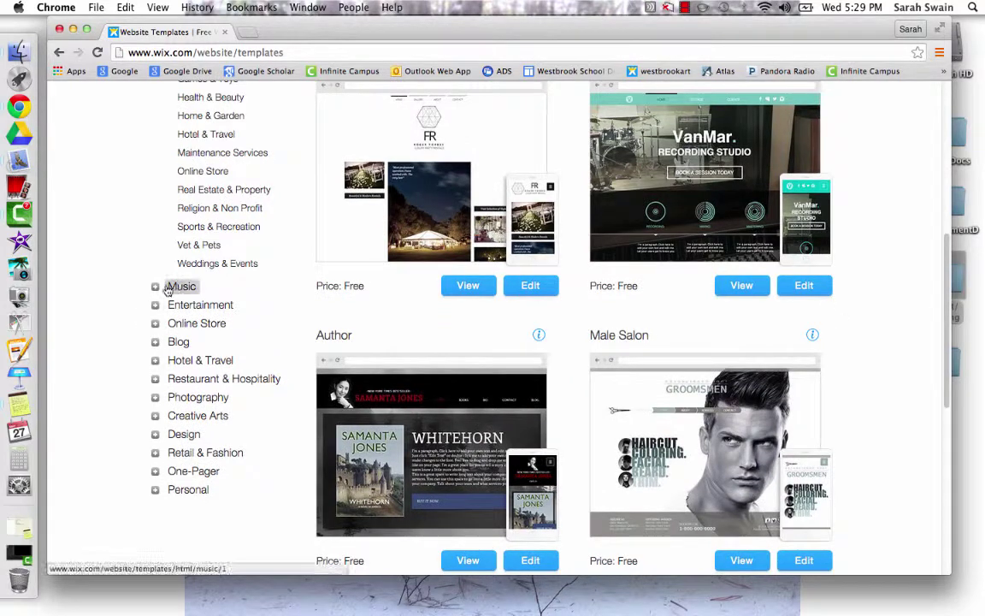
left_click(157, 289)
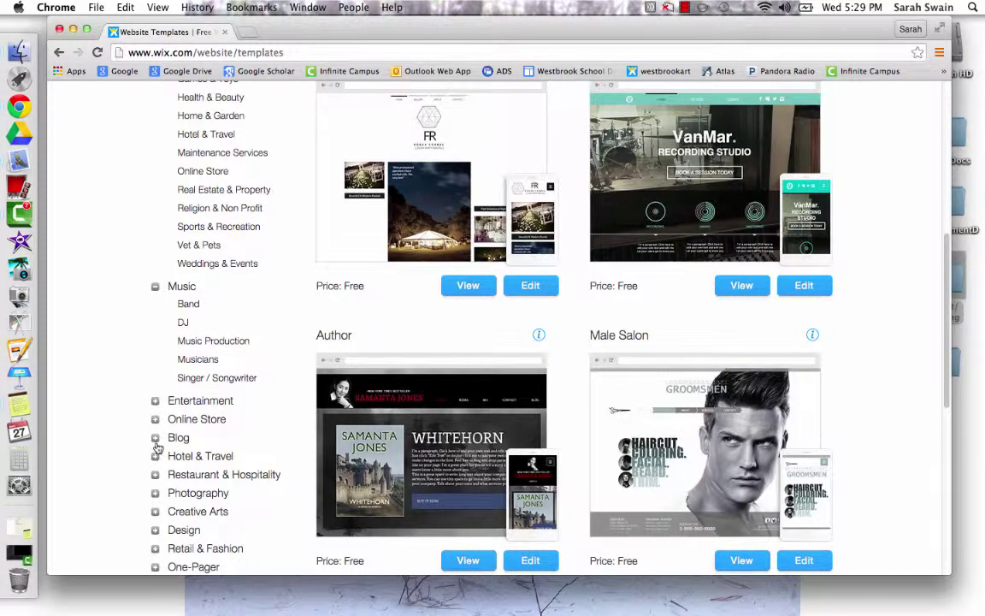
left_click(156, 493)
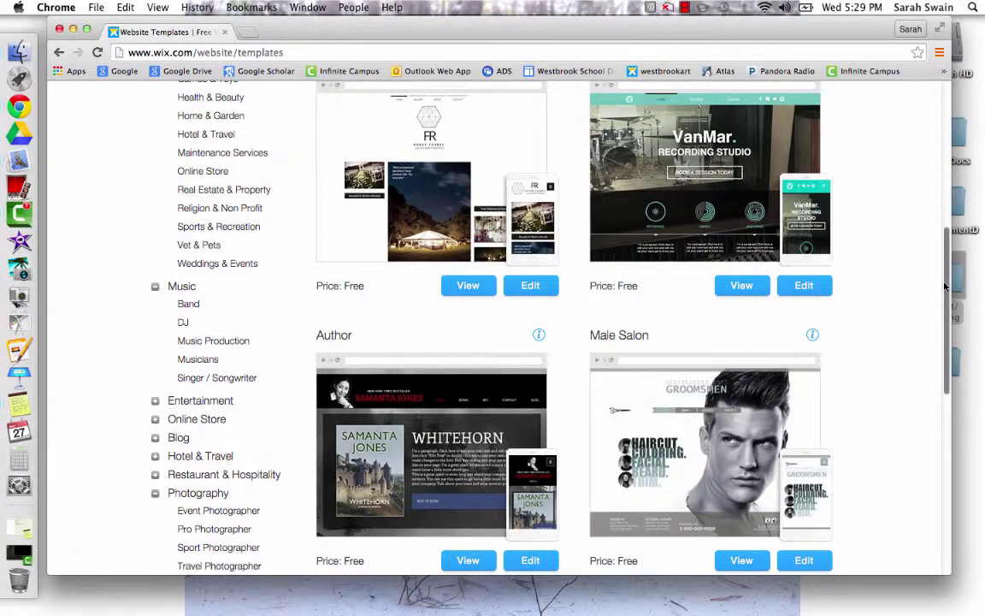
scroll(269, 375, "down", 5)
left_click(155, 419)
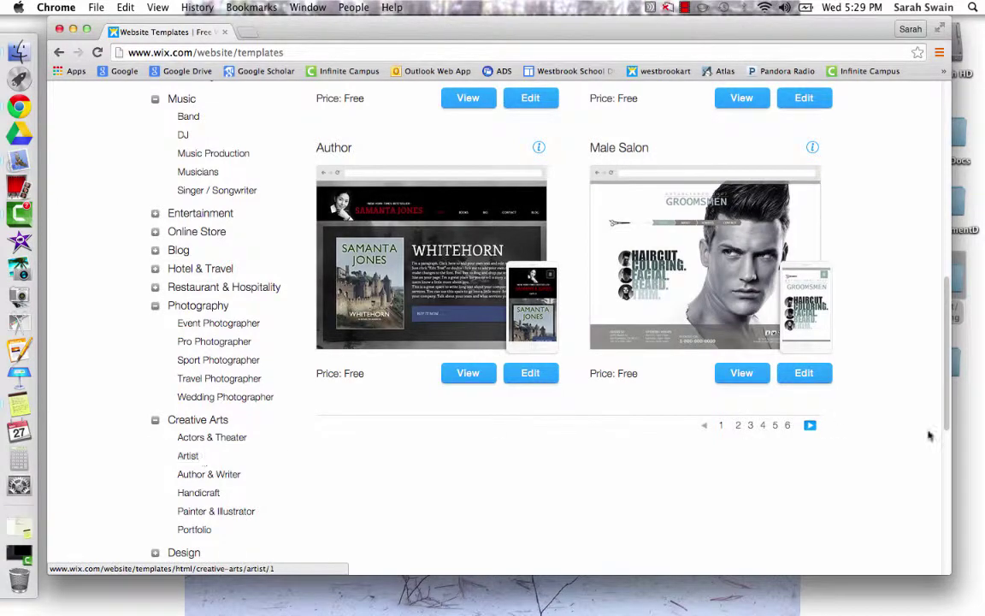
scroll(854, 336, "down", 4)
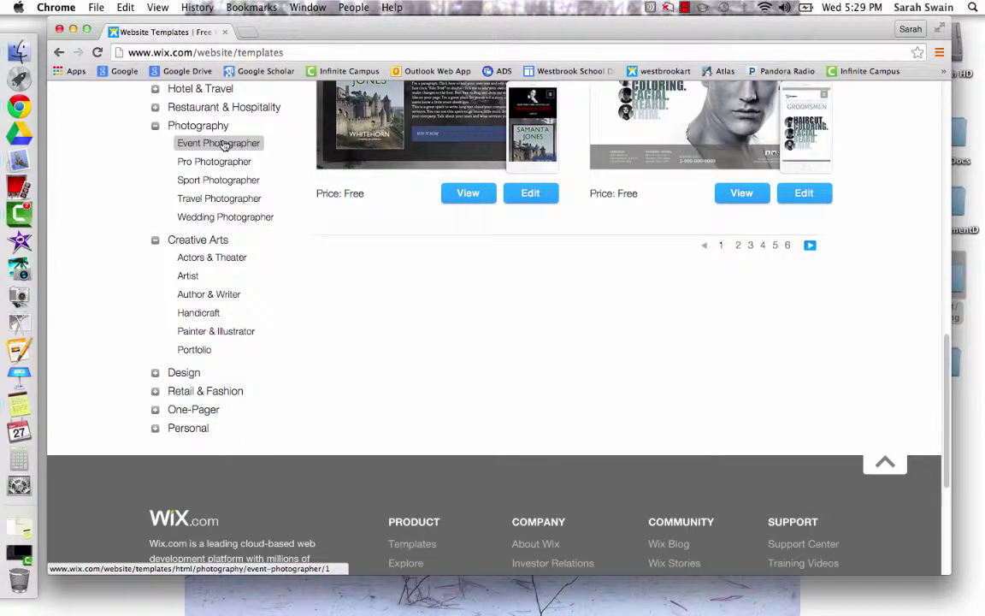
left_click(156, 374)
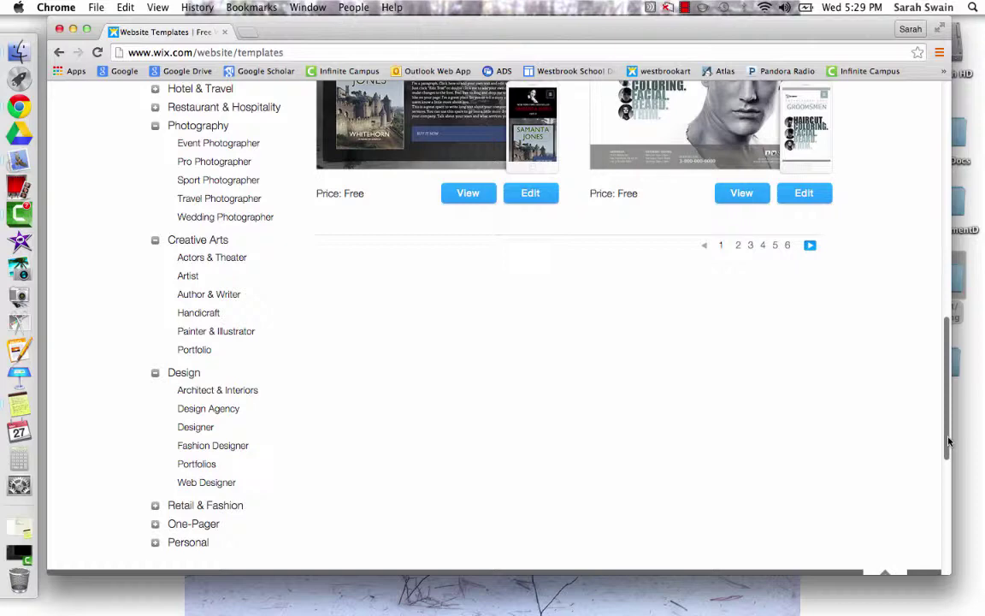
scroll(948, 440, "up", 10)
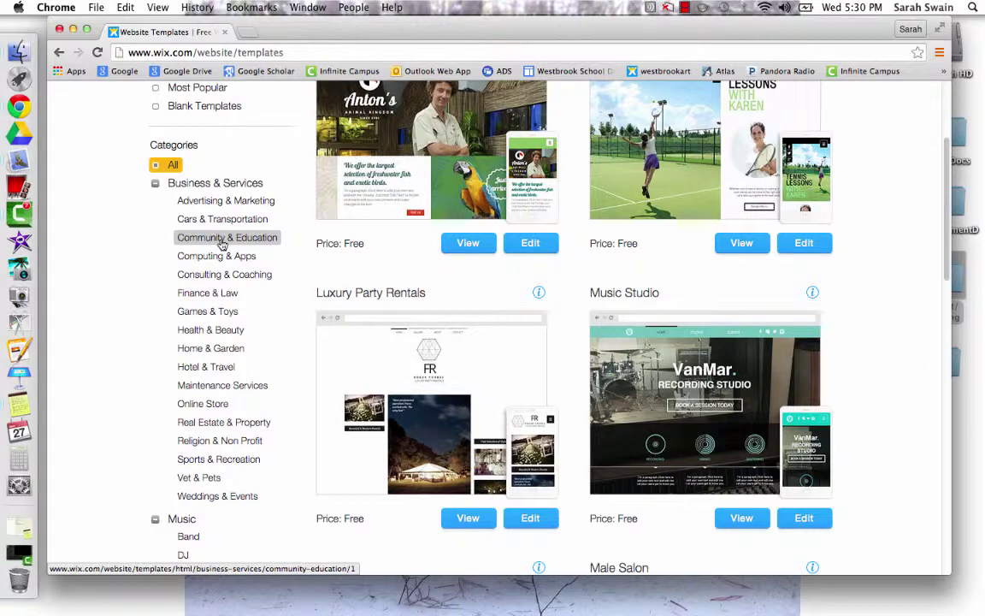
Step: Filter to Community & Education templates and go to their second page
left_click(222, 239)
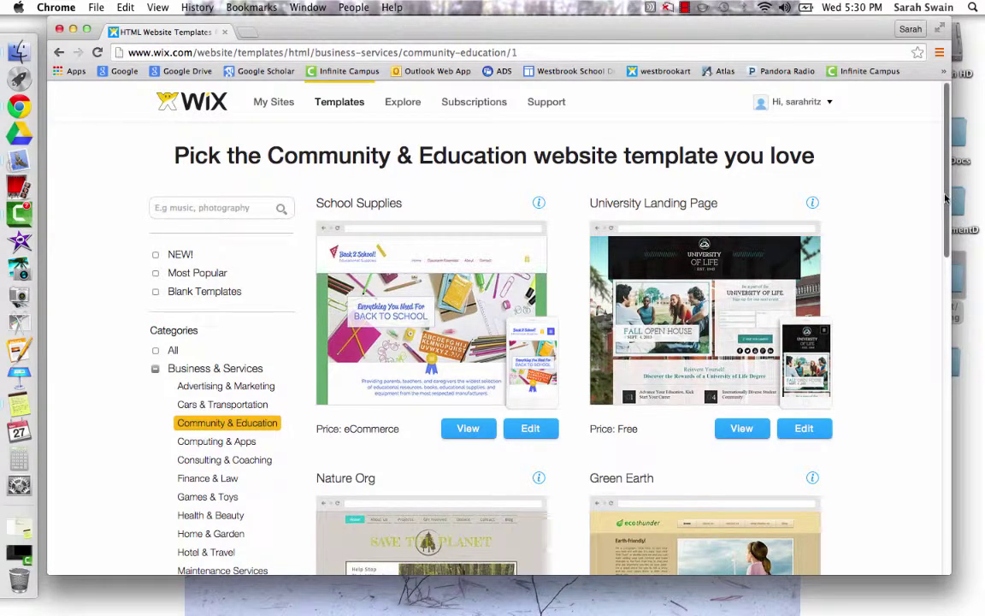
scroll(945, 199, "down", 3)
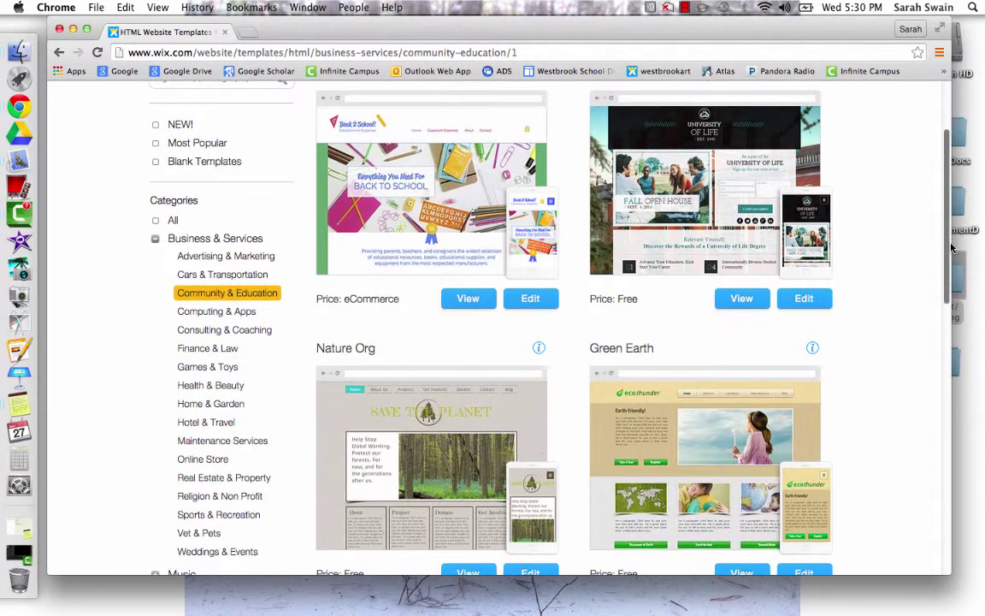
left_click_drag(952, 247, 970, 406)
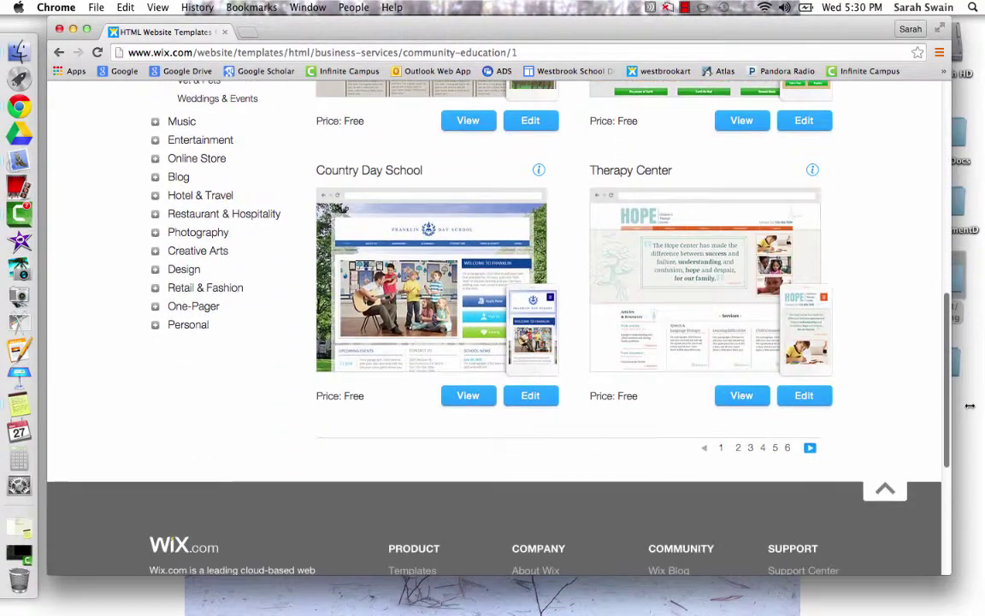
left_click(739, 448)
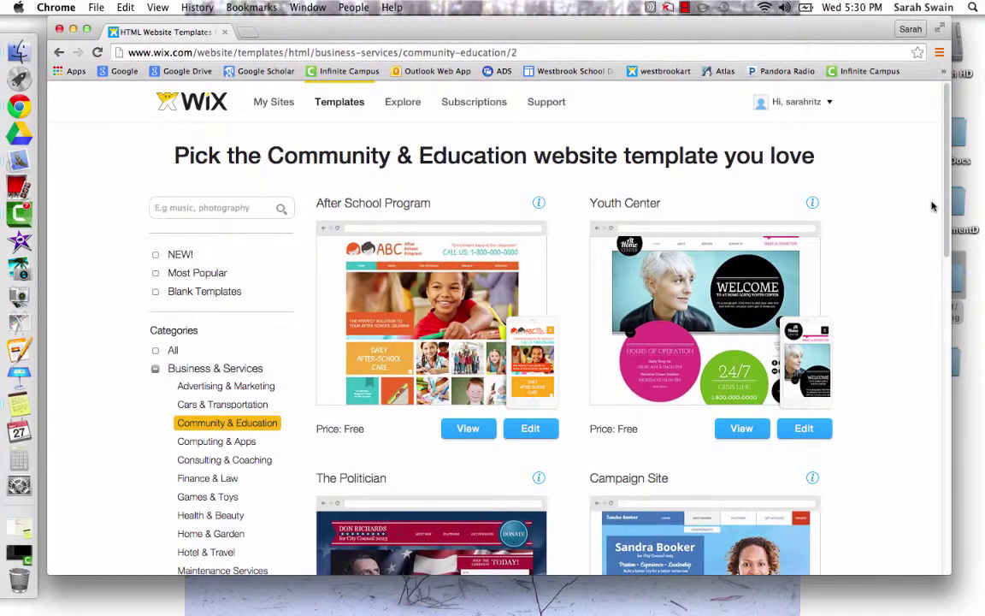
Step: Browse page 2 of the templates, then move on to page 3
scroll(947, 189, "down", 2)
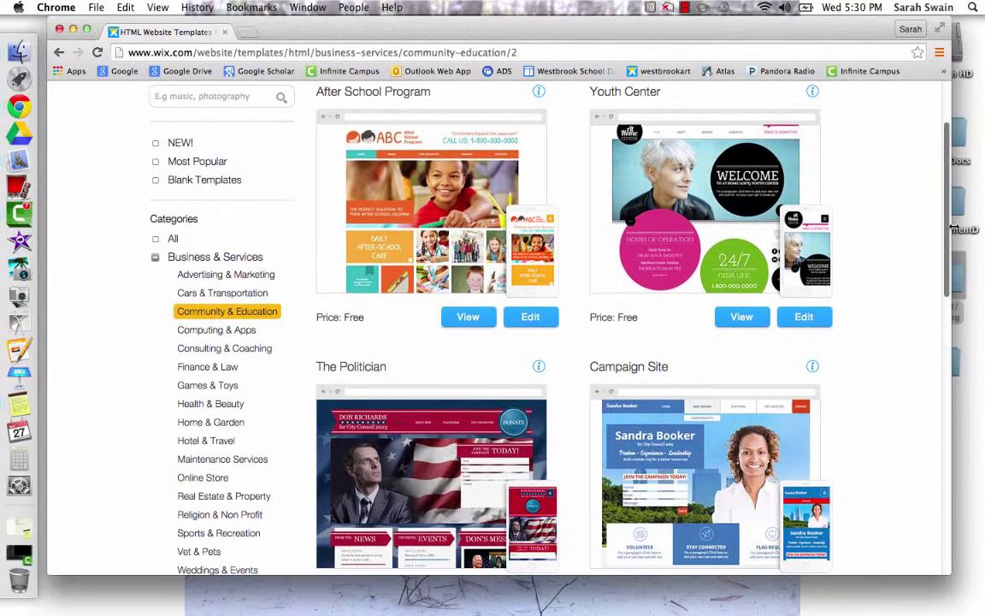
scroll(951, 193, "up", 1)
scroll(948, 194, "down", 5)
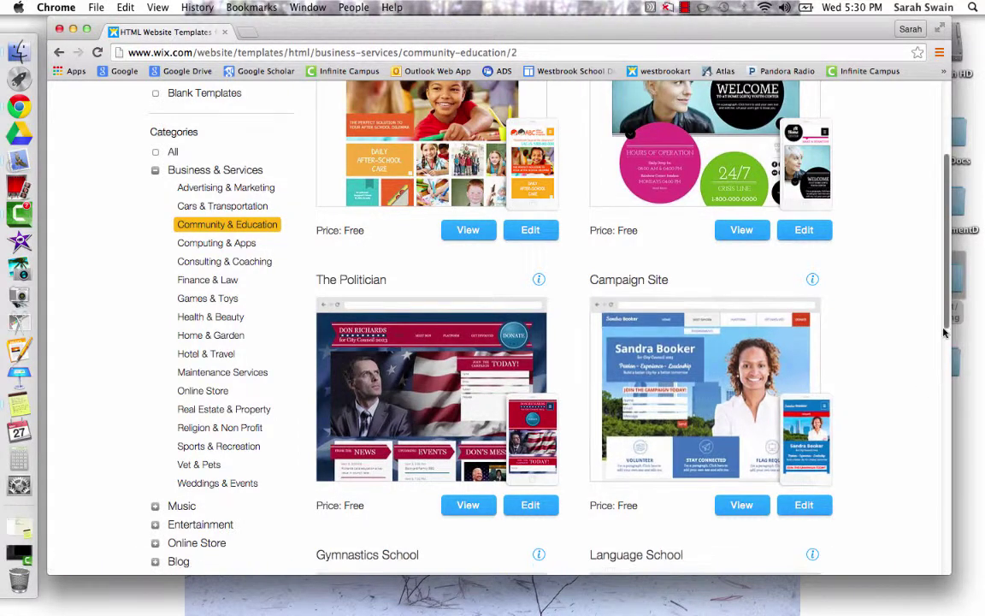
scroll(944, 323, "up", 3)
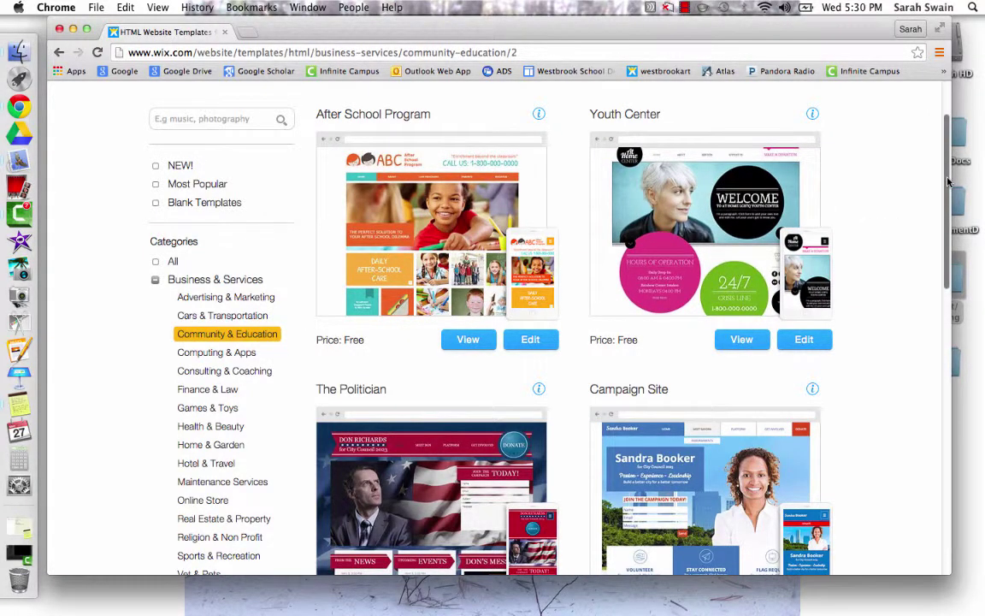
scroll(948, 276, "down", 5)
scroll(949, 295, "down", 5)
scroll(952, 314, "down", 3)
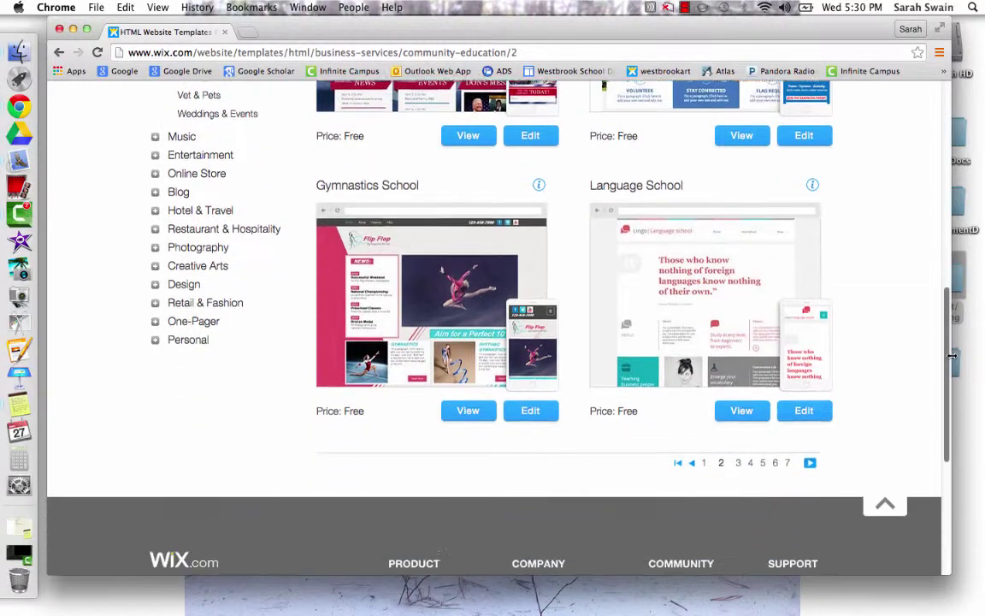
left_click(738, 454)
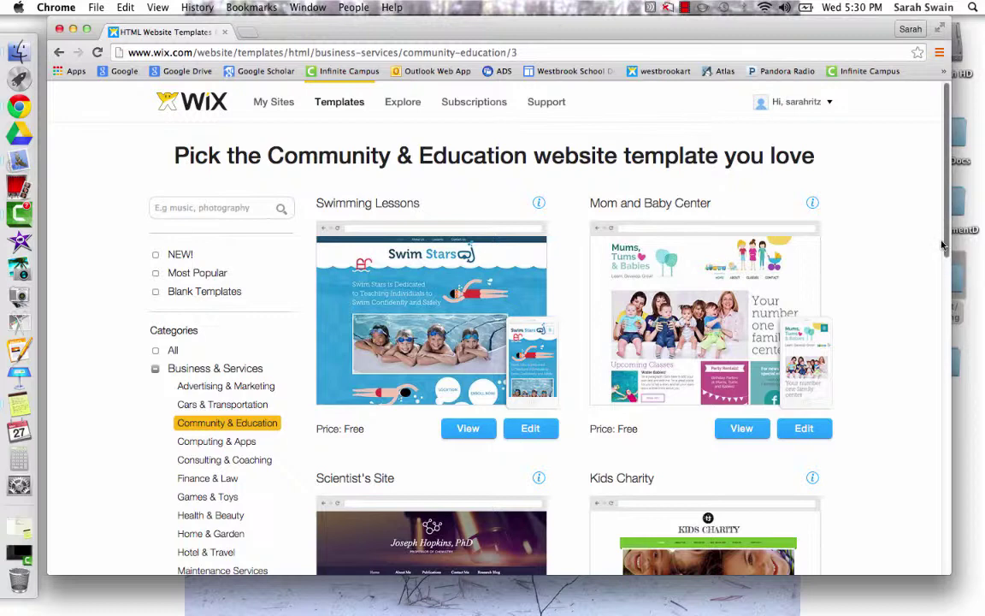
left_click_drag(947, 243, 946, 436)
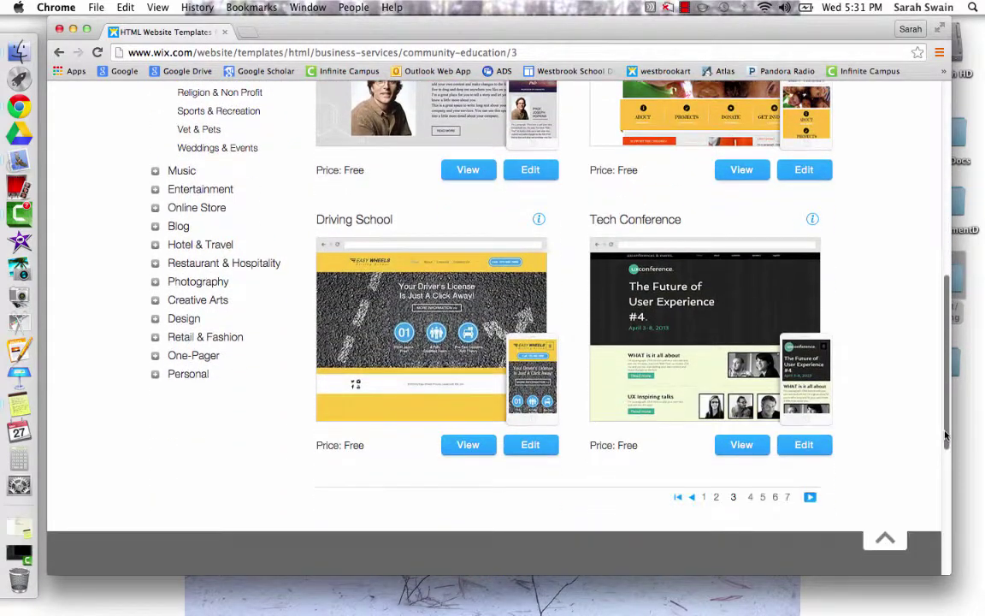
Step: Browse Community & Education template pages 4, 5 and 6
left_click(752, 500)
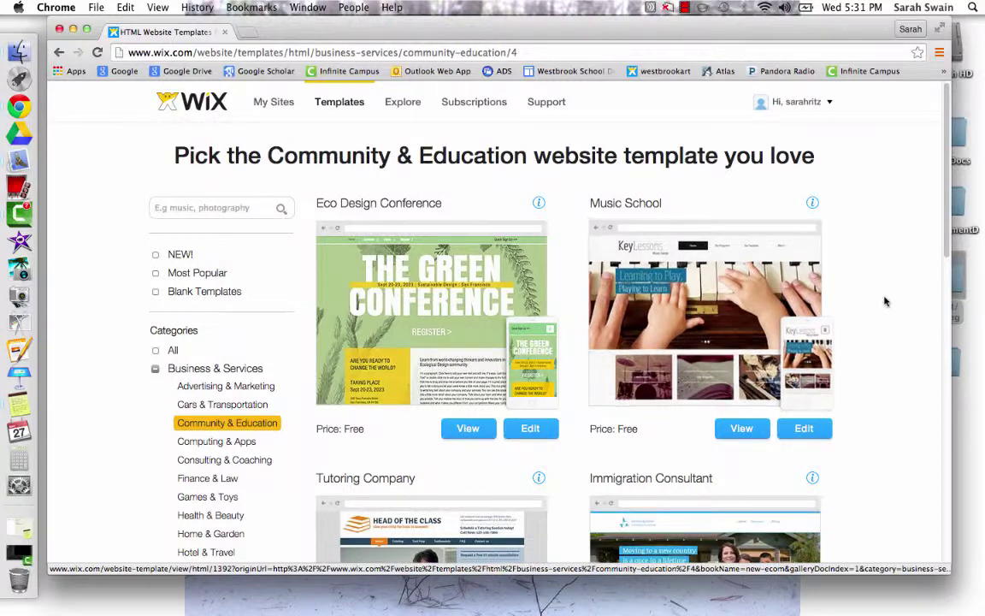
left_click_drag(949, 199, 952, 414)
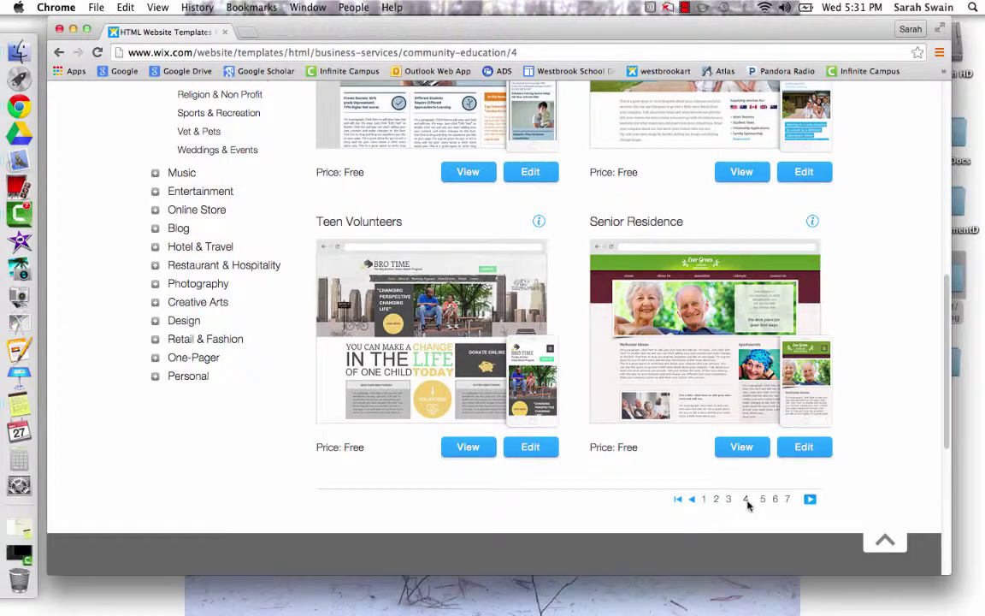
left_click(809, 499)
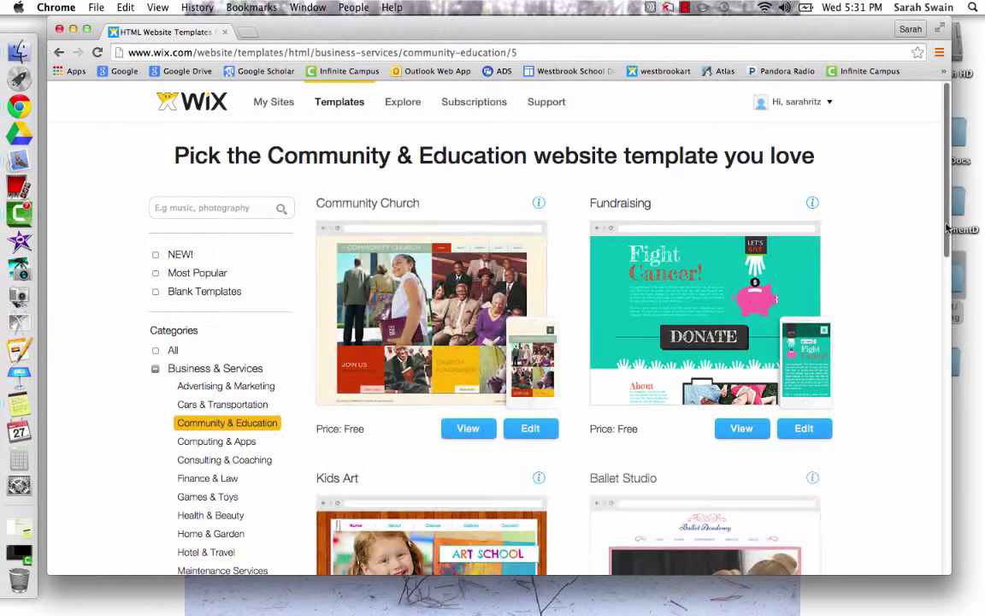
left_click_drag(952, 232, 956, 425)
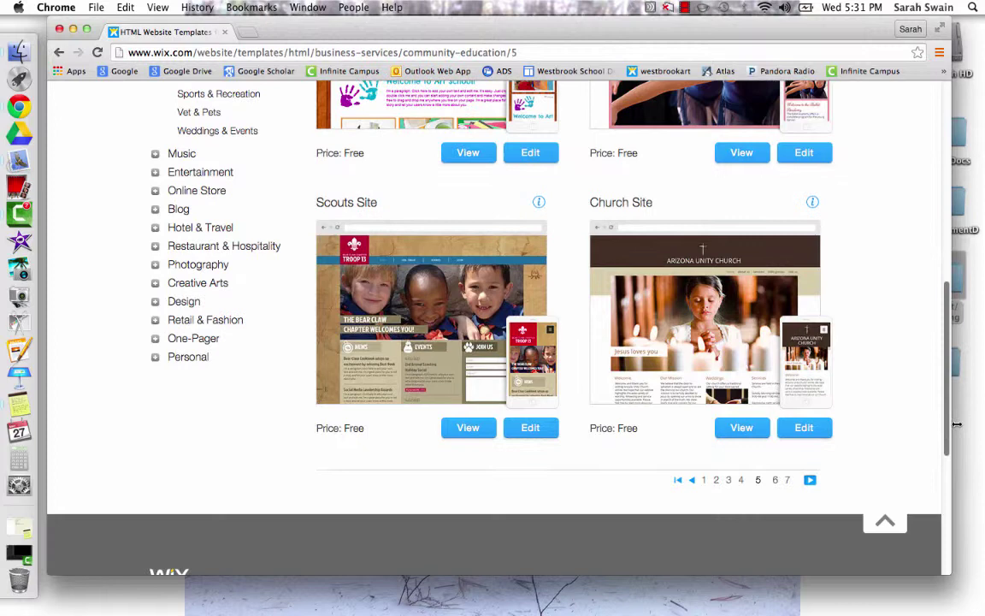
left_click(773, 482)
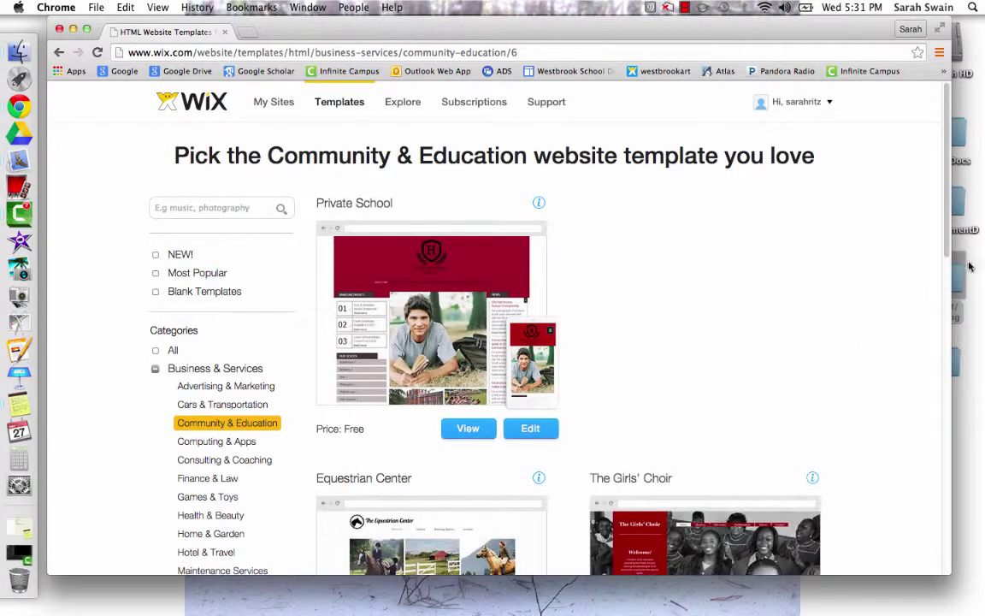
scroll(952, 218, "down", 2)
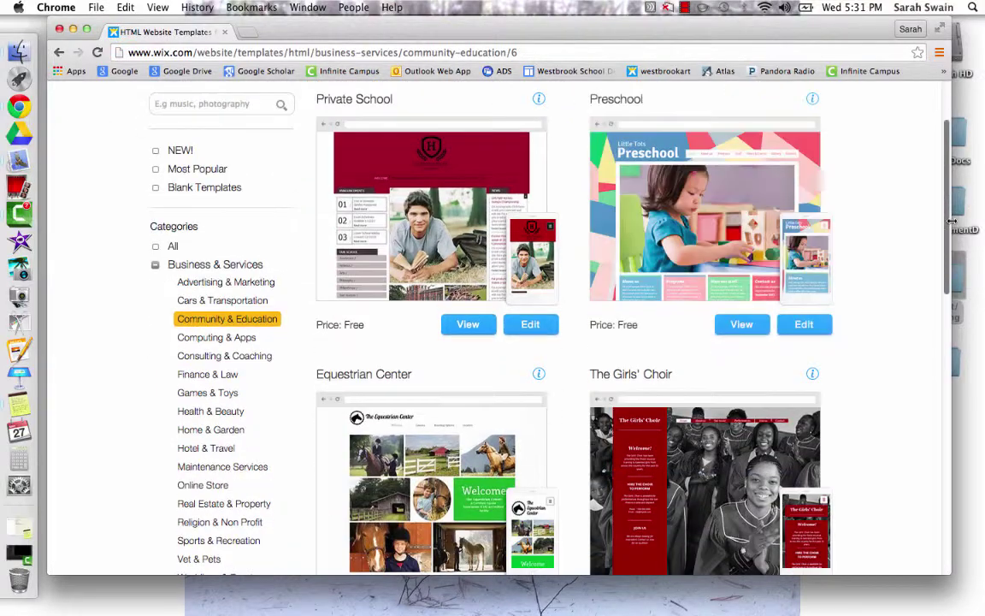
scroll(952, 220, "down", 5)
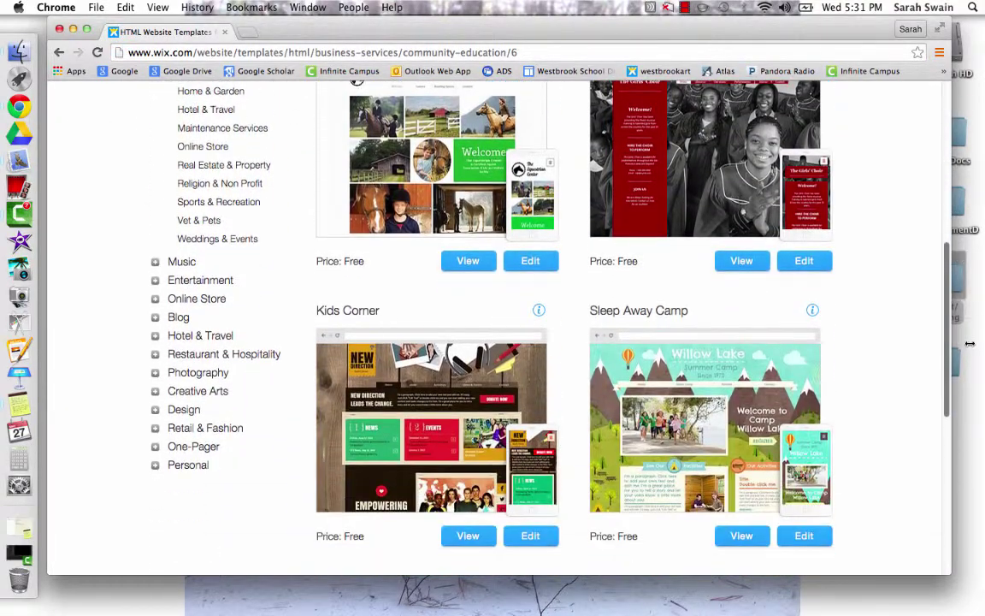
left_click_drag(970, 343, 971, 200)
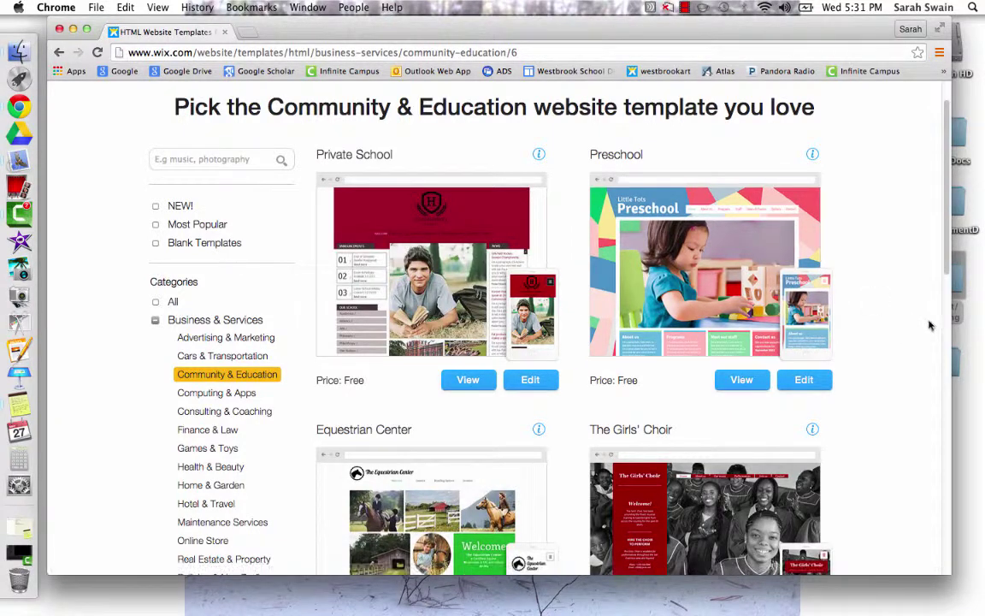
Step: Go to page 7, back to page 1, then page 2 and preview Youth Center
scroll(740, 214, "down", 4)
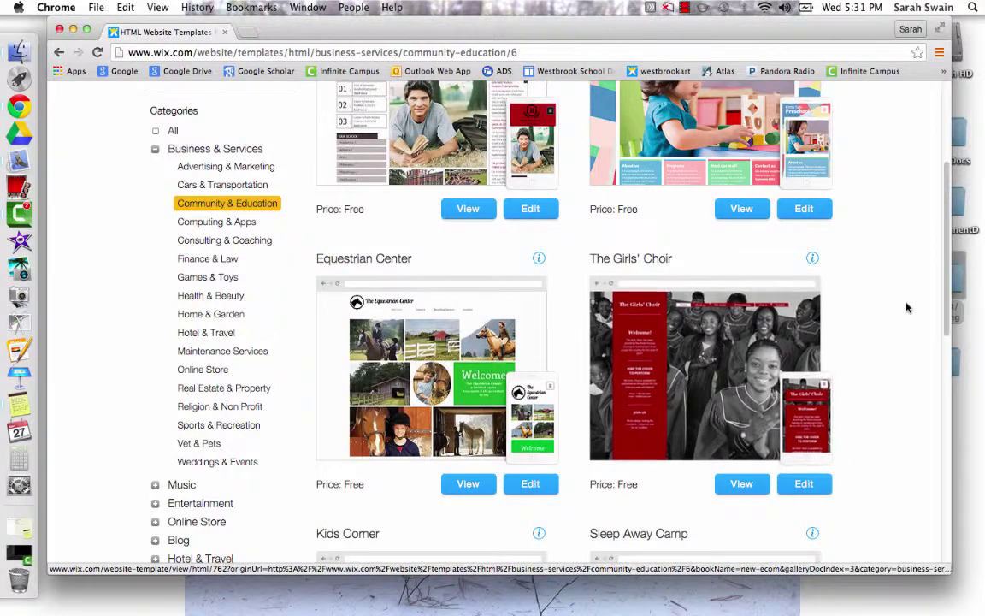
scroll(949, 331, "down", 5)
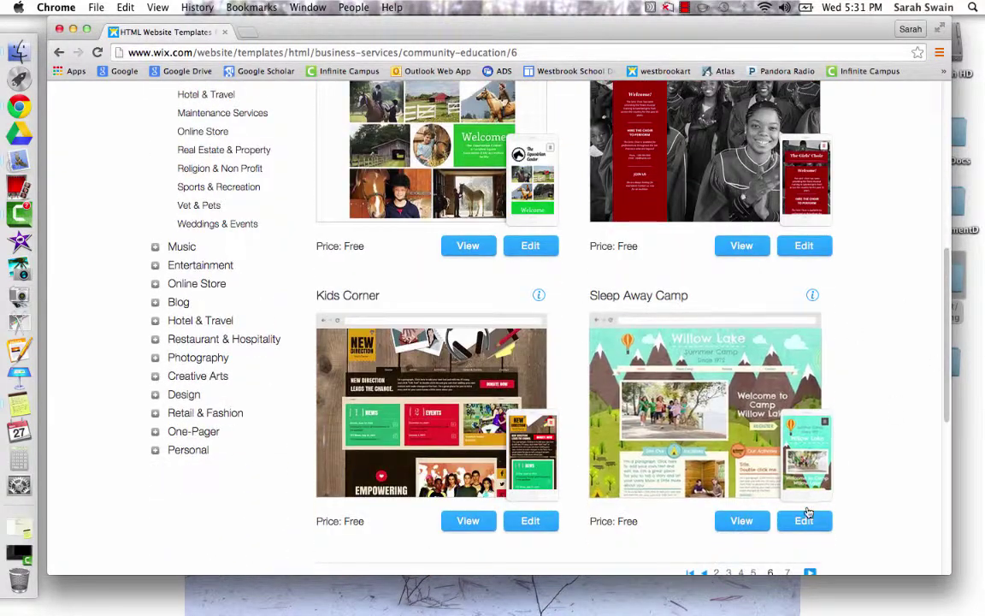
left_click(810, 574)
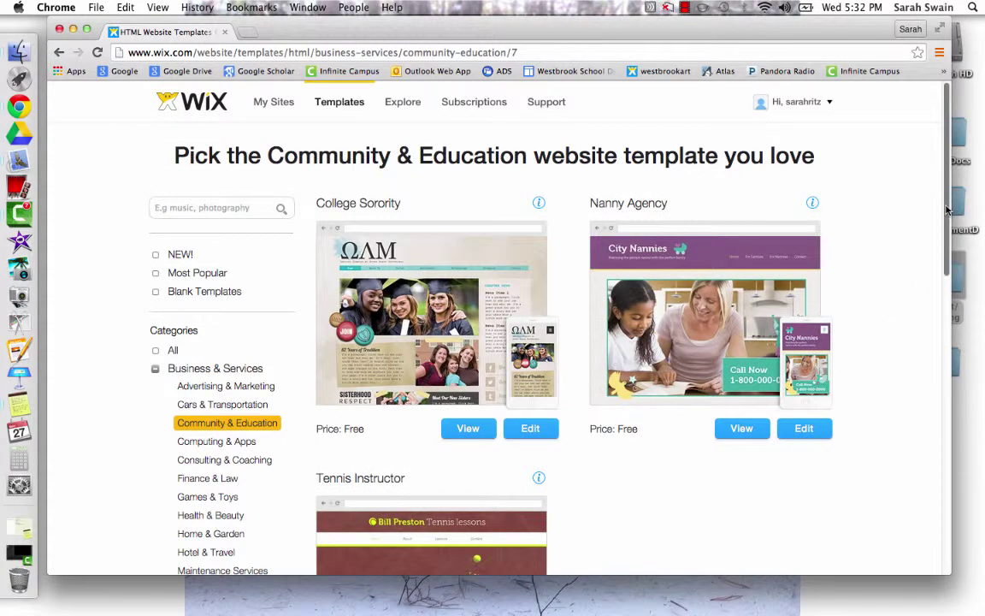
scroll(947, 210, "down", 5)
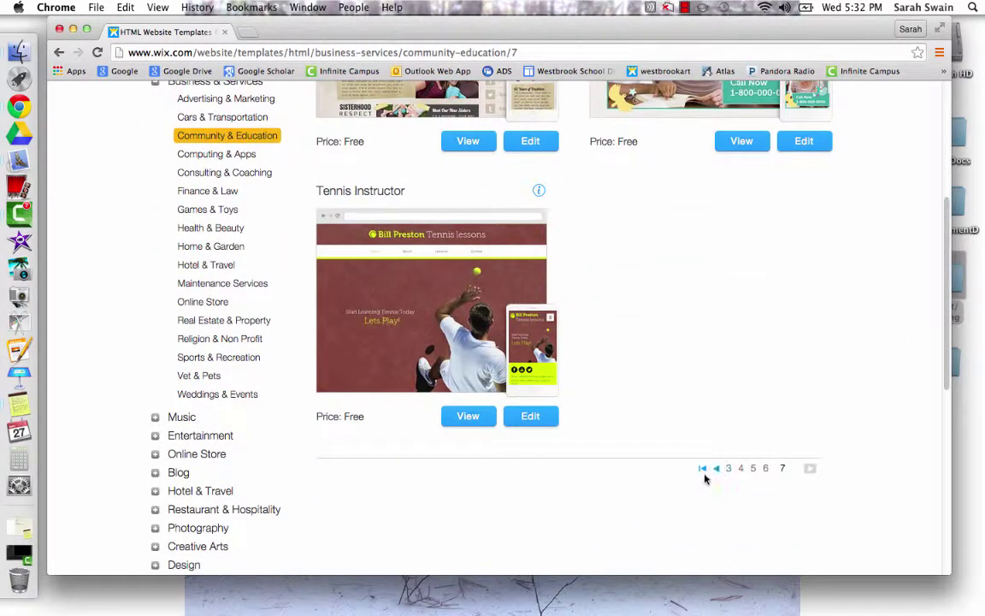
left_click(702, 469)
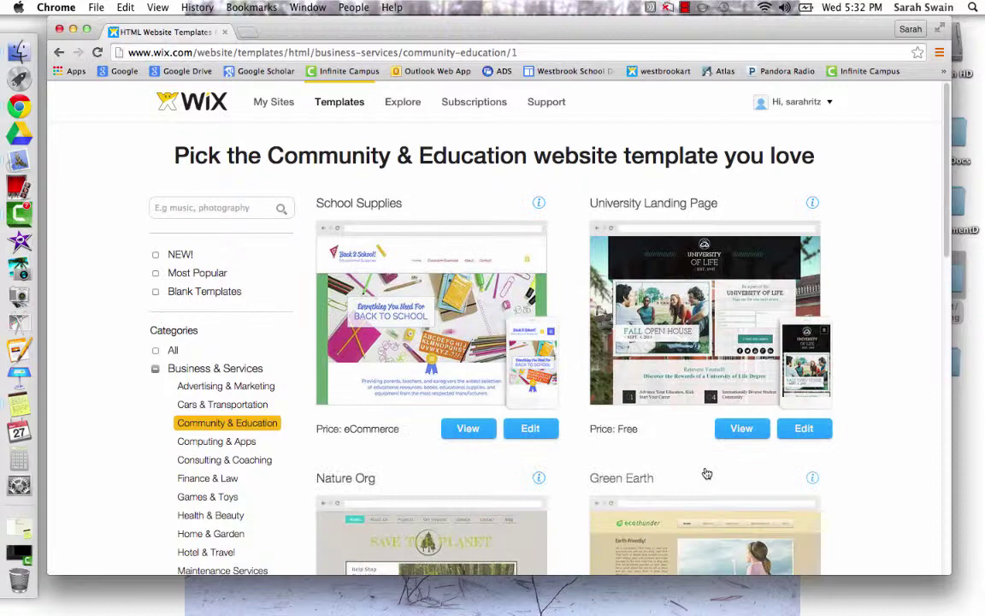
scroll(941, 222, "down", 10)
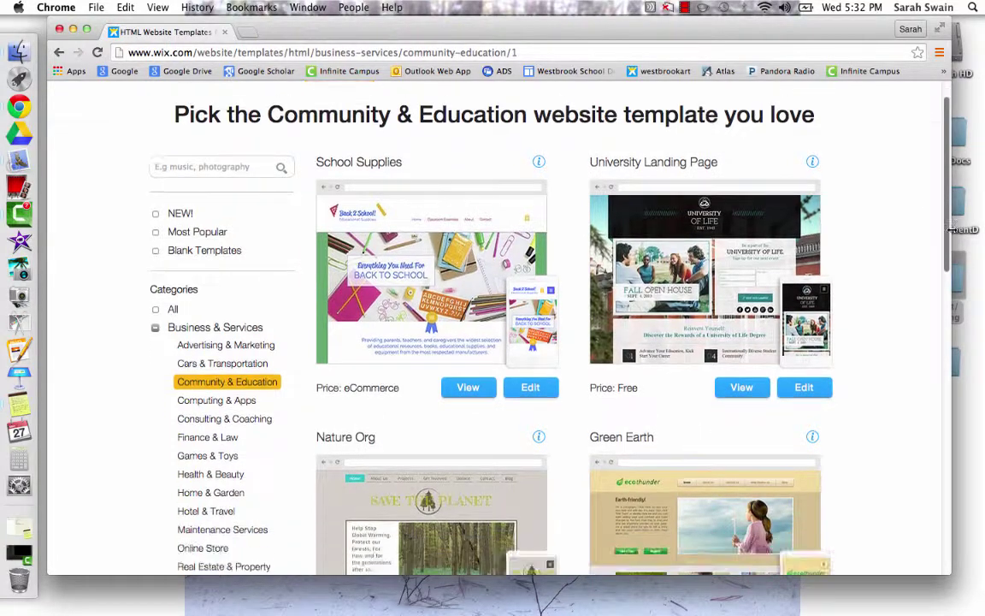
scroll(770, 385, "down", 3)
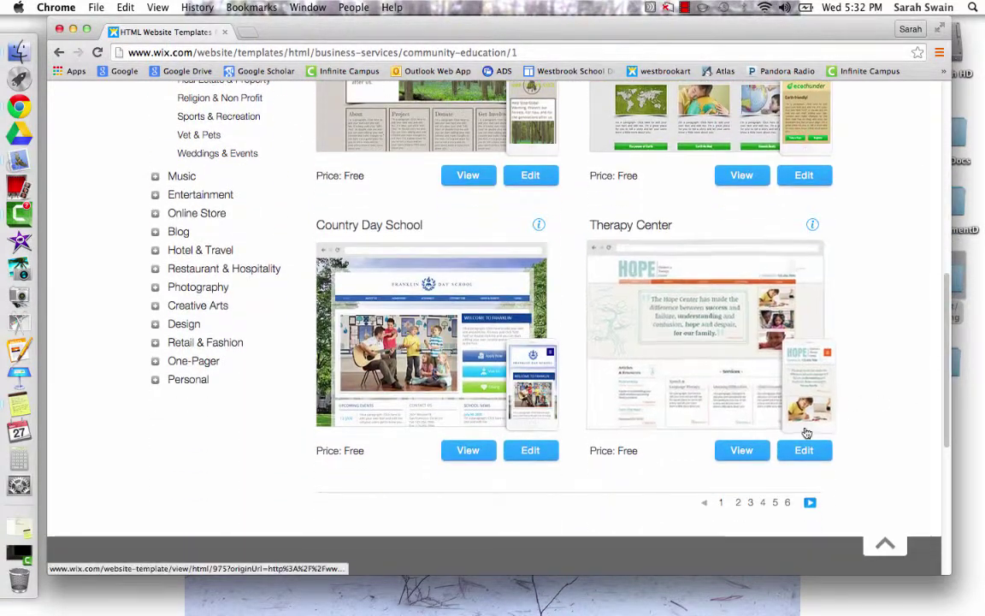
left_click(810, 502)
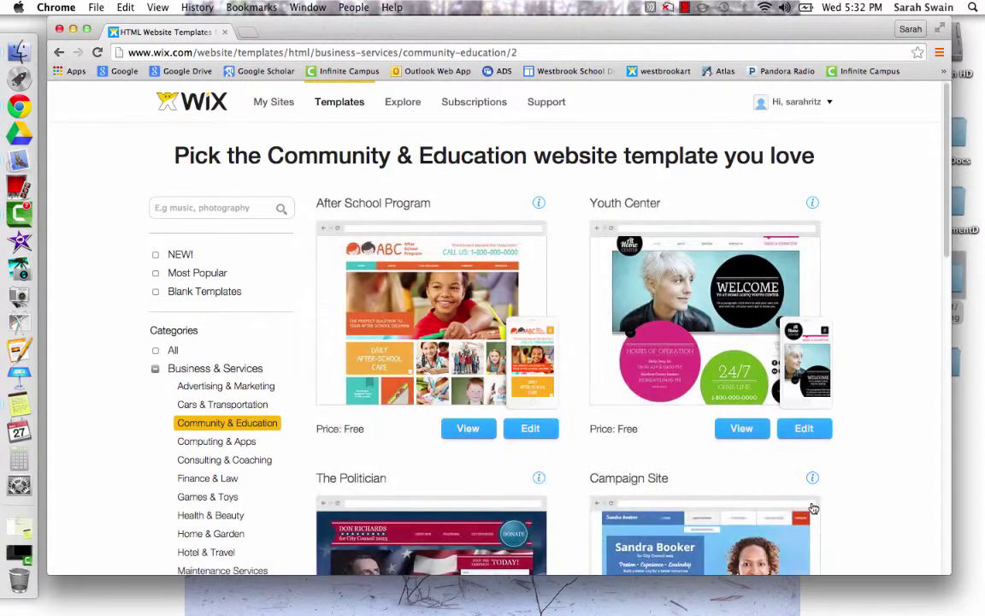
left_click(739, 426)
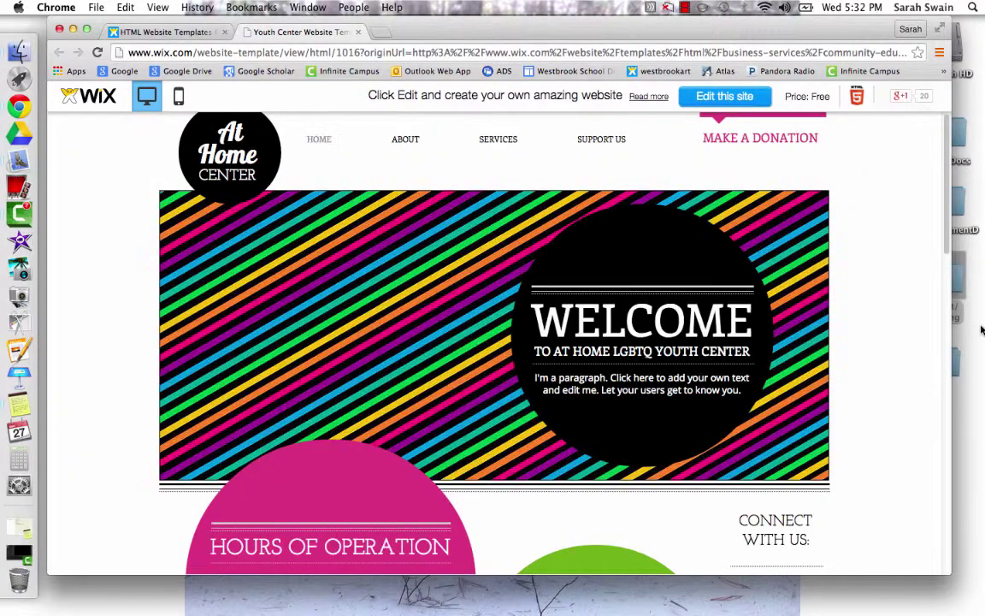
Step: Scroll through the Youth Center preview, then choose Edit this site
scroll(947, 212, "down", 10)
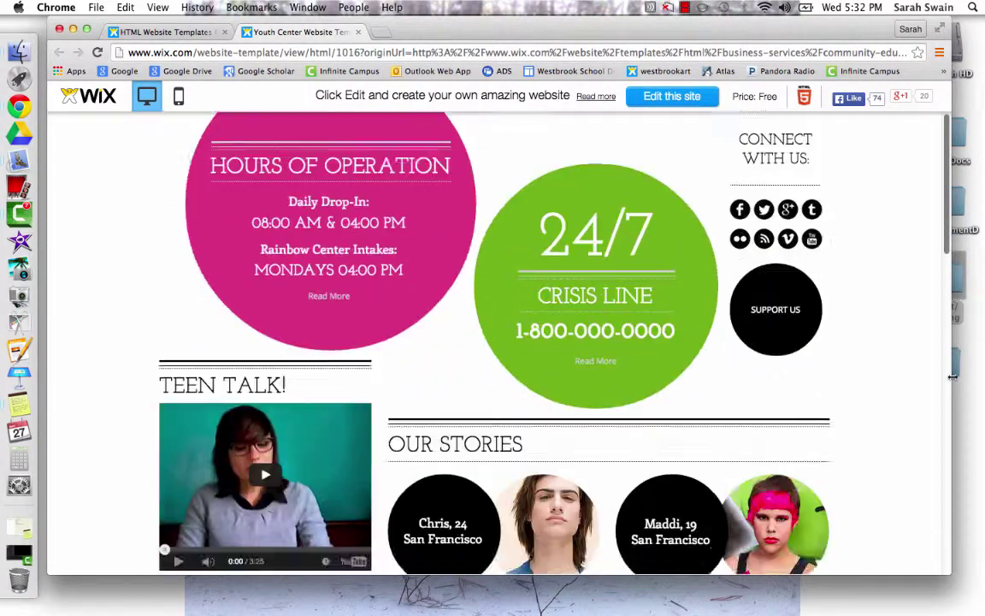
scroll(949, 440, "up", 15)
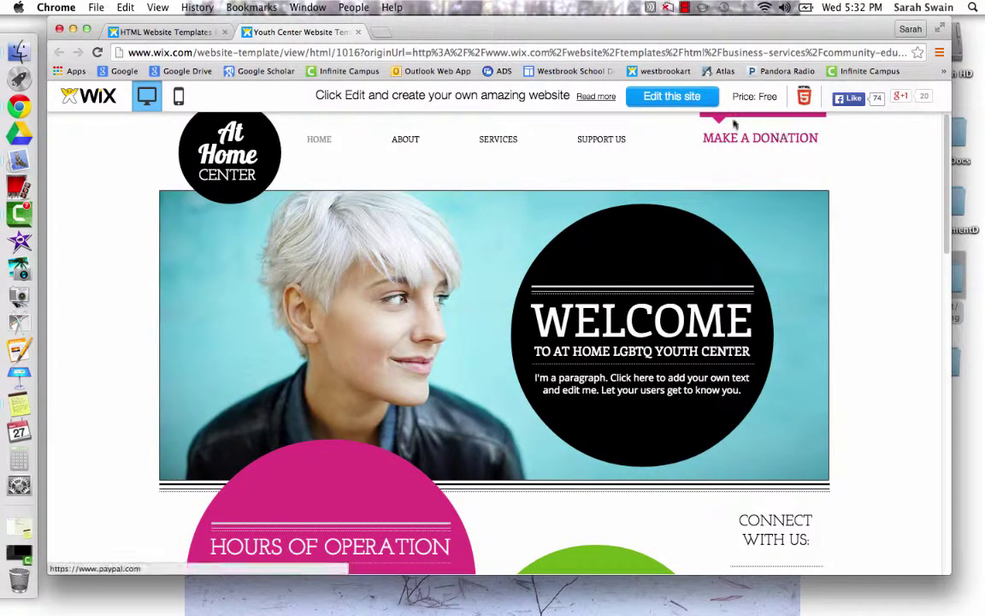
left_click(685, 98)
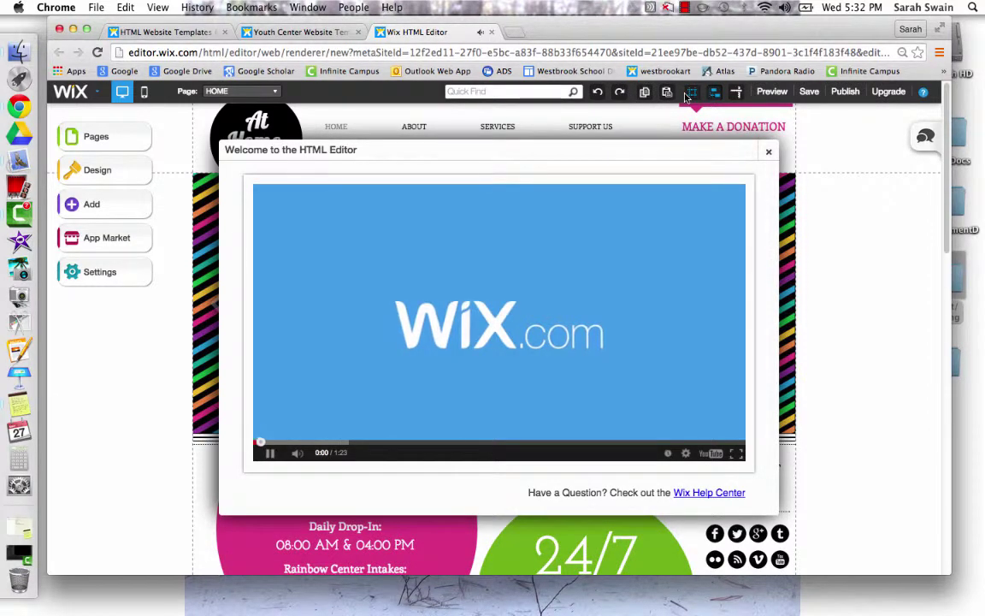
Step: Close the Welcome to the HTML Editor video dialog
left_click(768, 151)
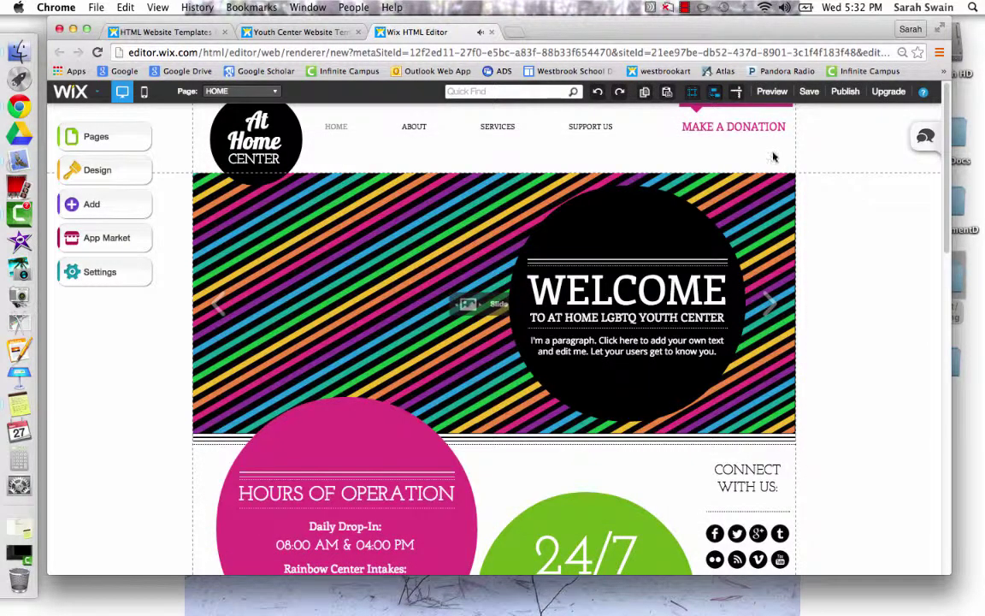